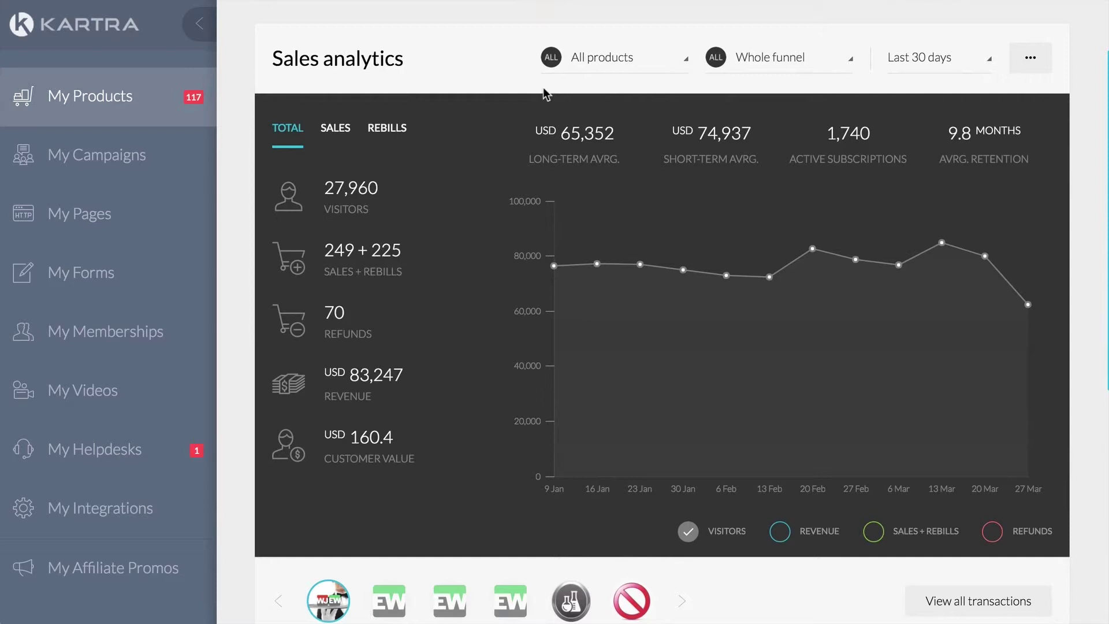
Step: Look through the affiliate analytics of the products and the broadcast and sequence analytics of the campaigns
scroll(546, 93, "up", 2)
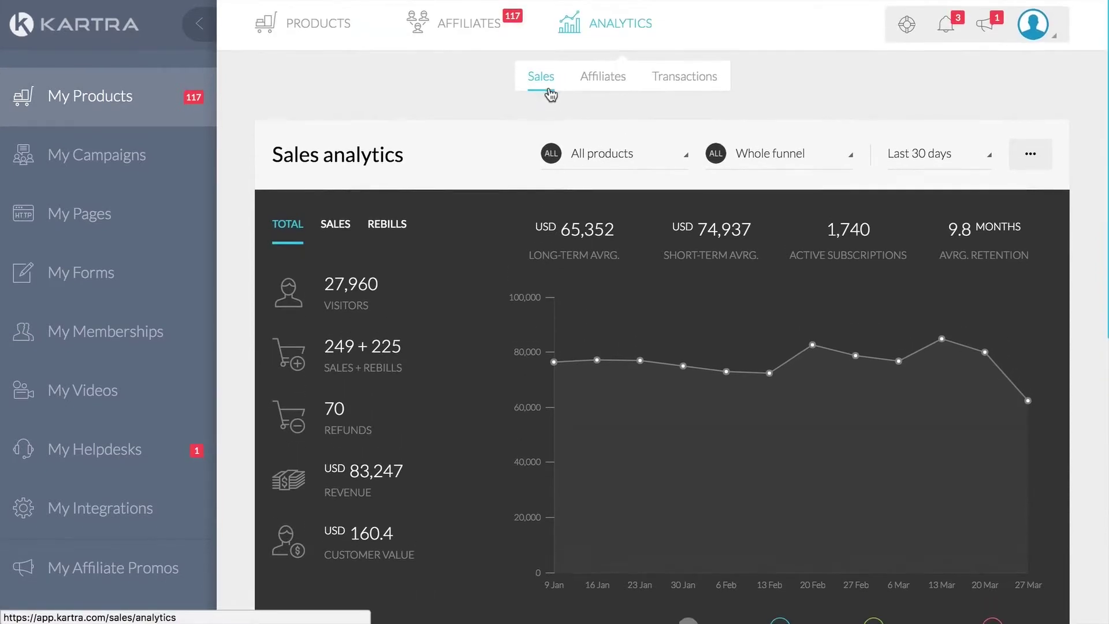
left_click(604, 87)
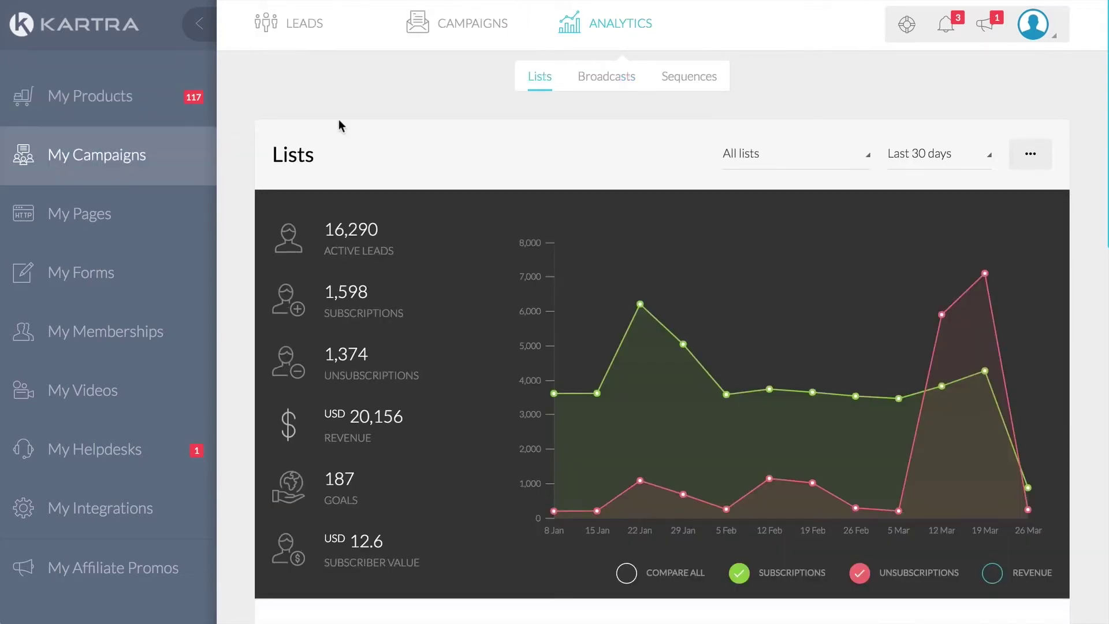
left_click(595, 85)
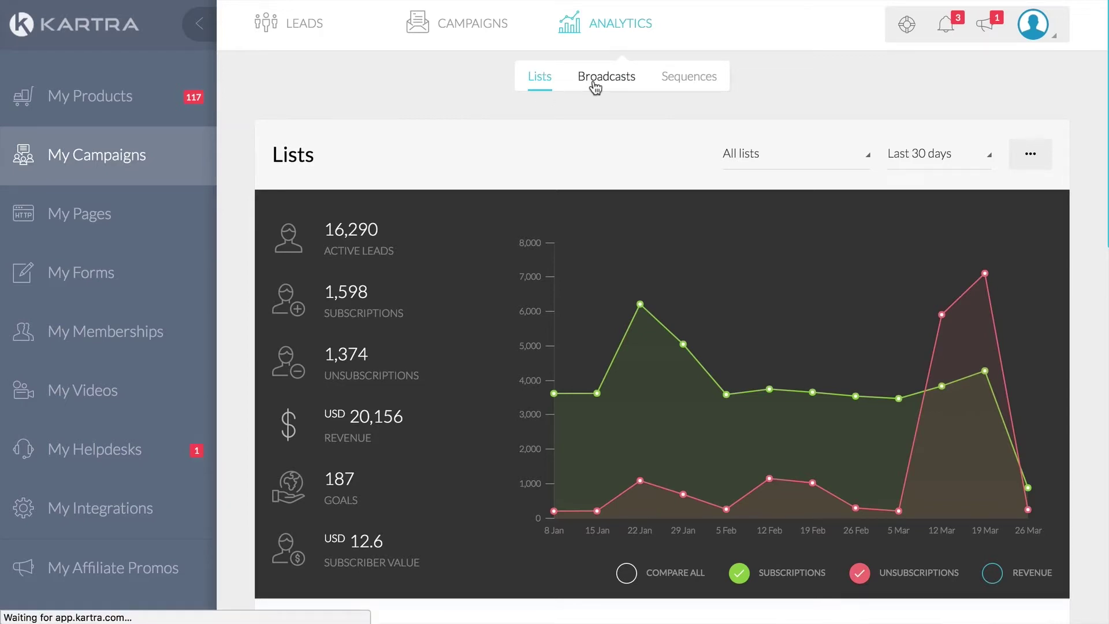
scroll(1082, 166, "down", 2)
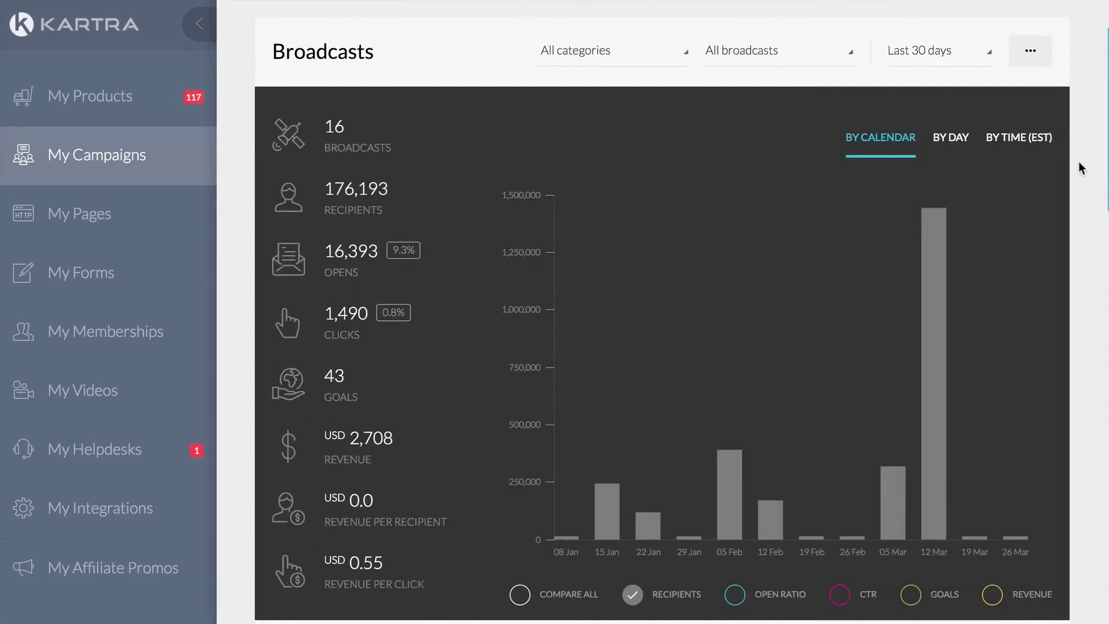
scroll(1082, 168, "up", 2)
left_click(699, 77)
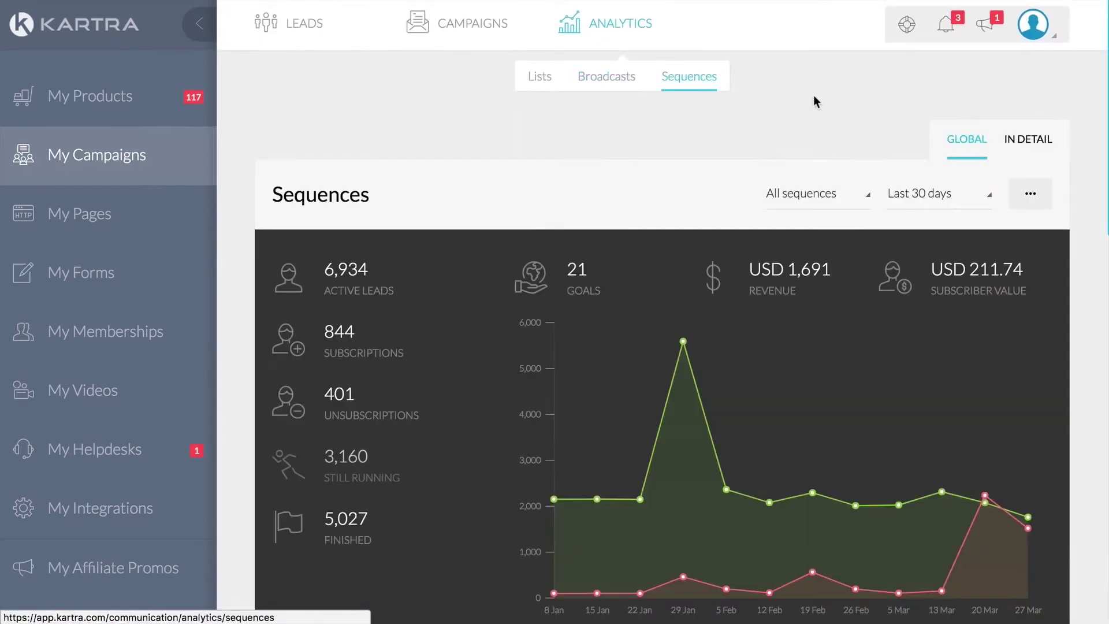
scroll(1083, 167, "down", 2)
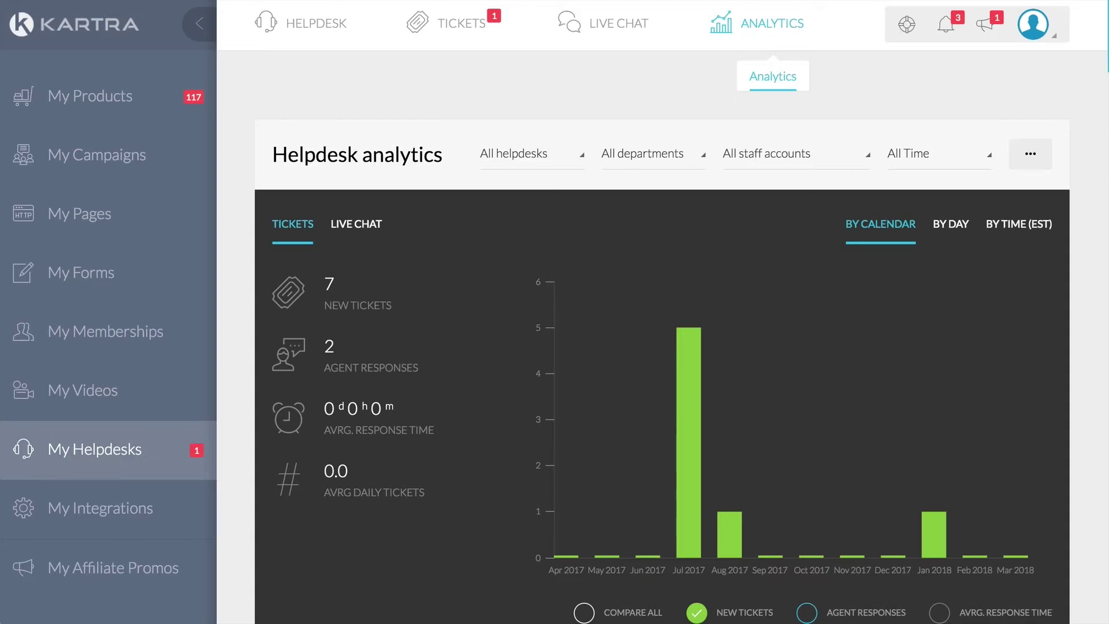
Step: Open the campaigns' broadcast analytics and switch the per-broadcast results table to percentages
left_click(139, 161)
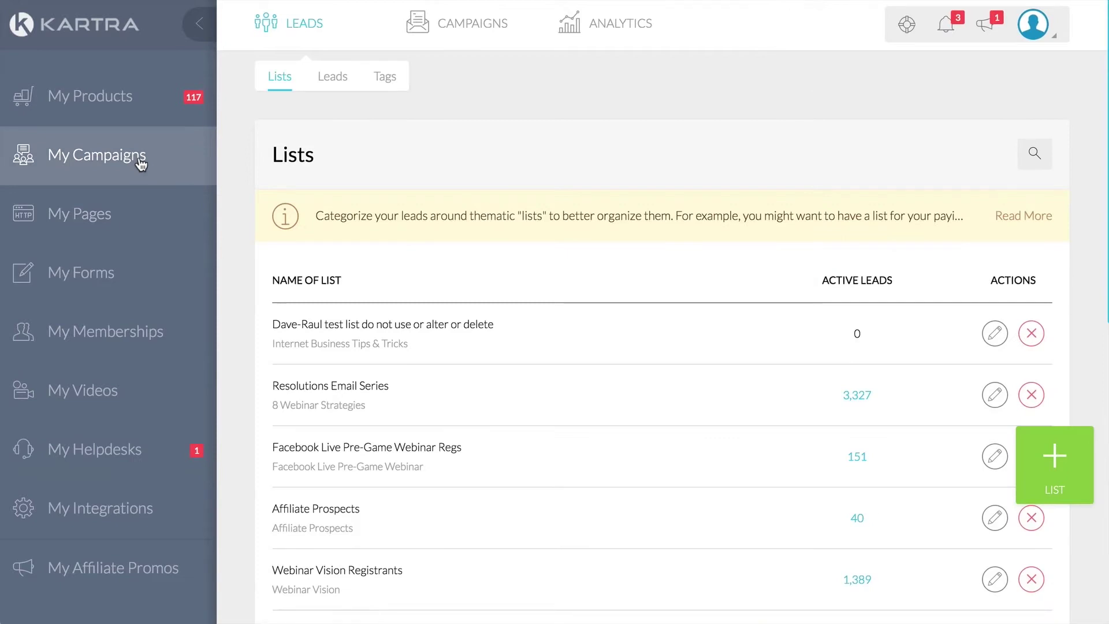
left_click(594, 85)
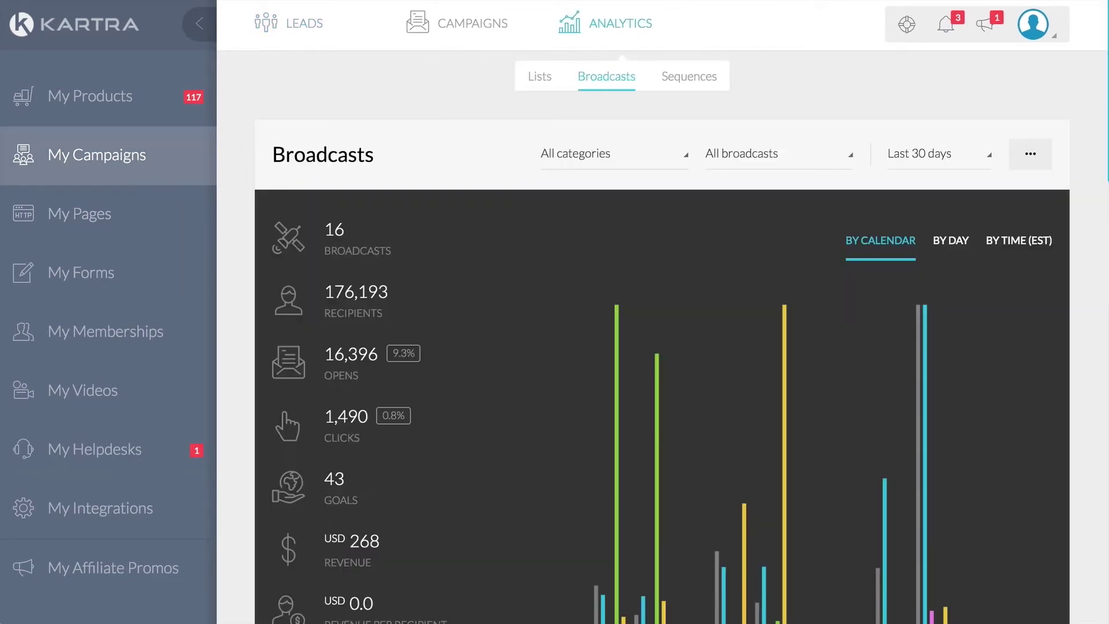
scroll(1084, 154, "down", 2)
scroll(1084, 154, "down", 1)
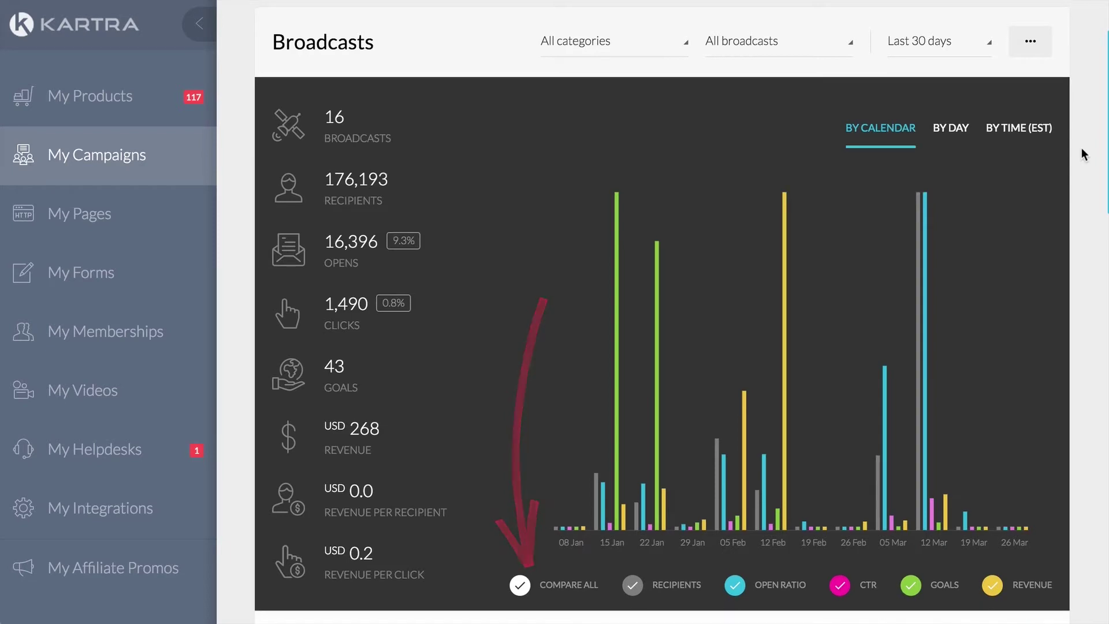
scroll(1084, 154, "down", 9)
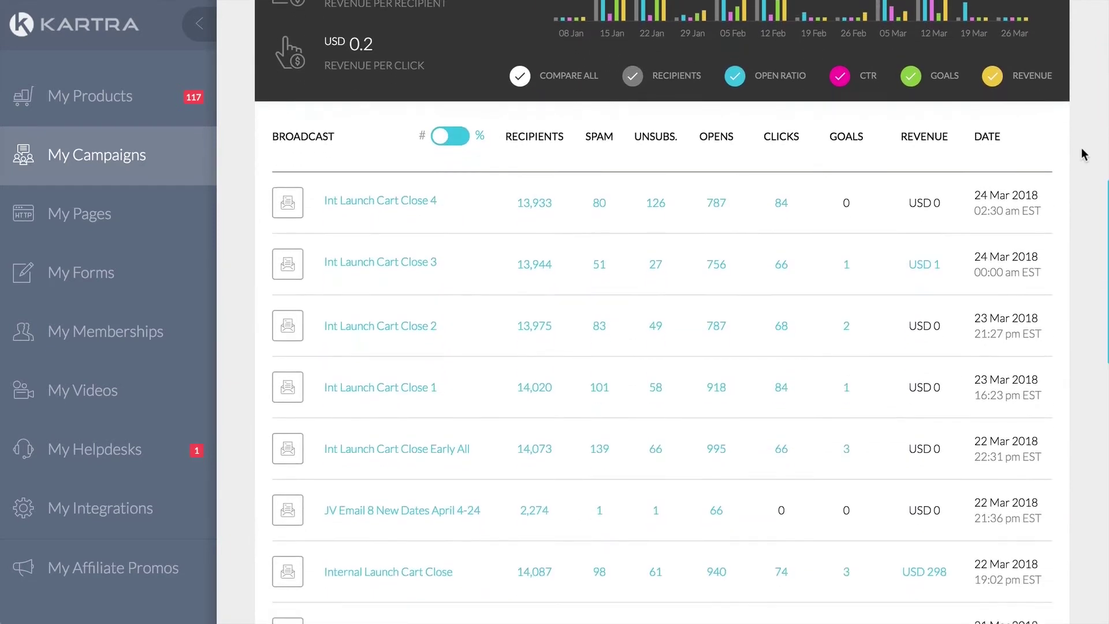
scroll(1084, 154, "down", 2)
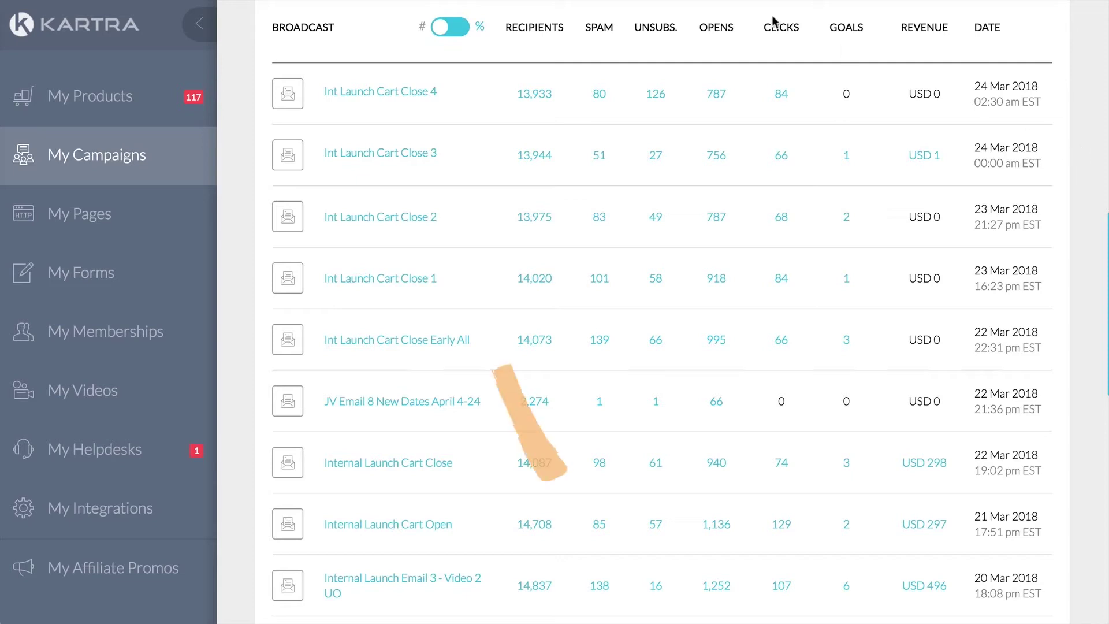
left_click(458, 30)
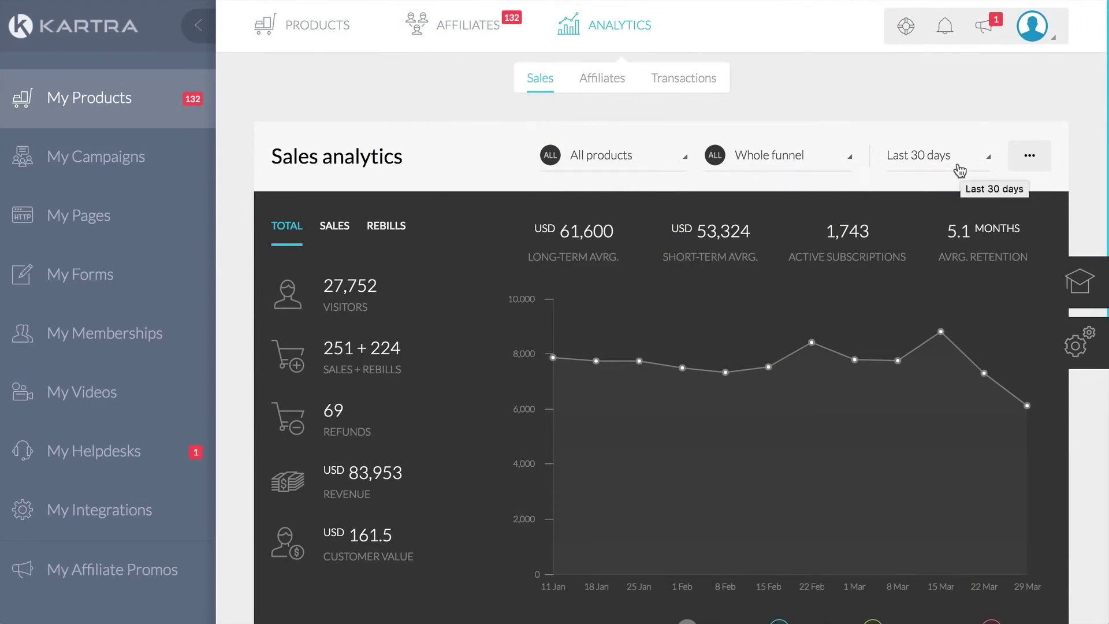
Step: Open the transactions behind the Concierge Services sales from the product sales analytics
scroll(1083, 178, "down", 1)
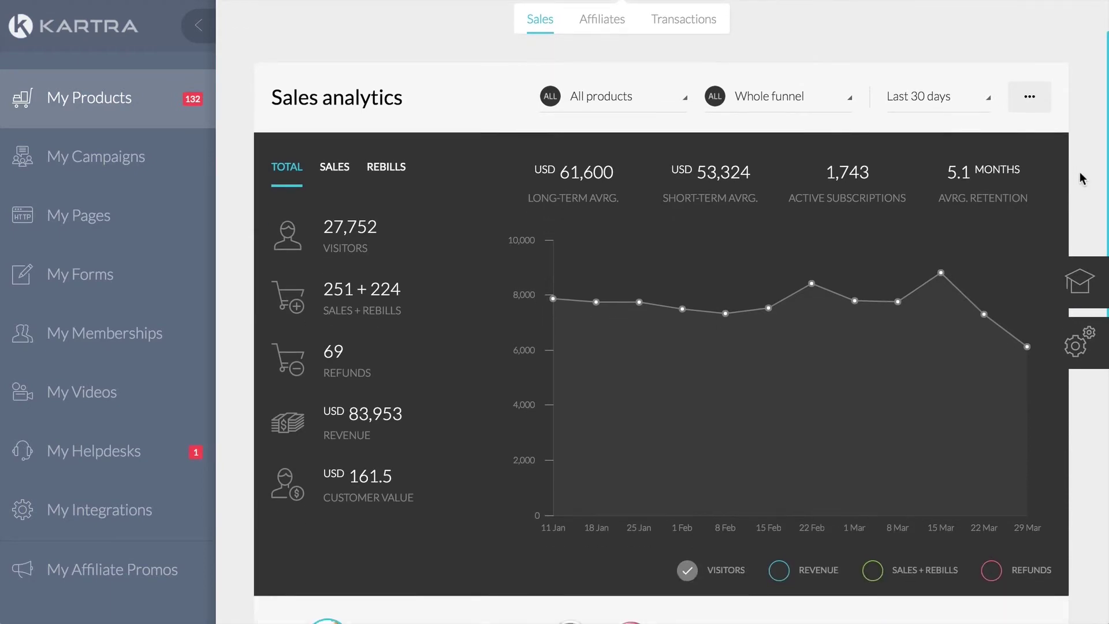
scroll(1082, 178, "down", 5)
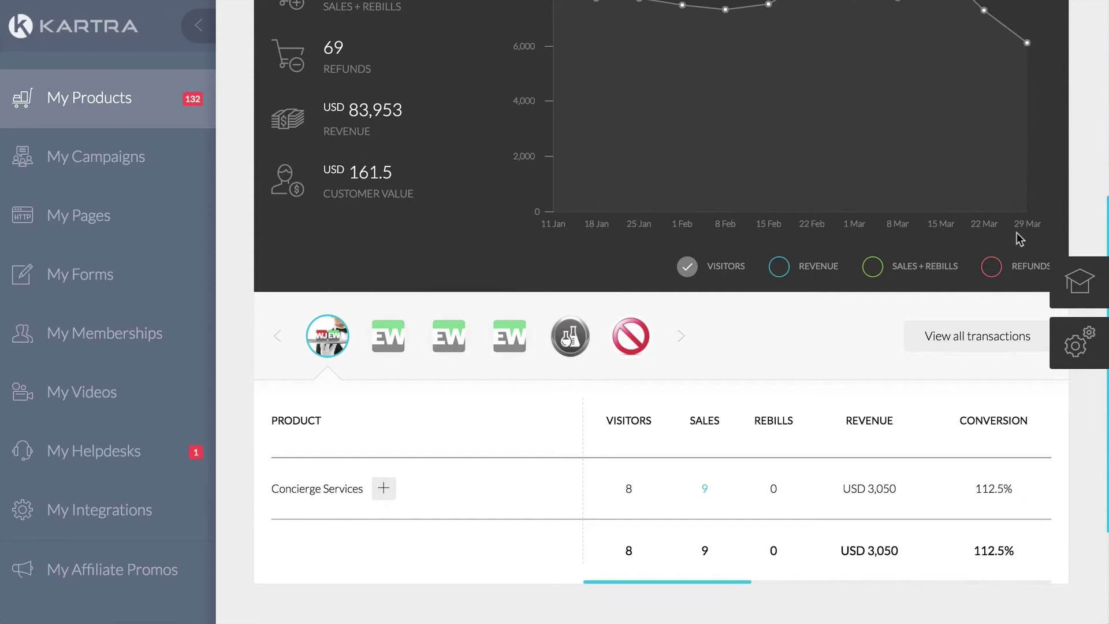
left_click(705, 490)
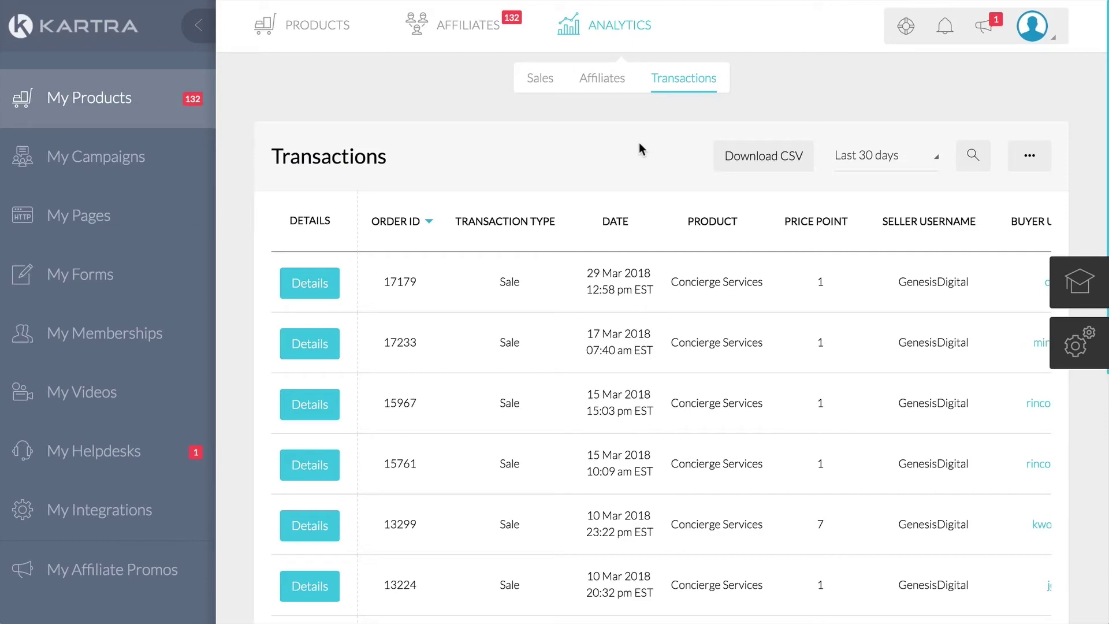
Step: Filter the campaign leads to those who have purchased EverWebinar Main Funnel at any price
left_click(141, 162)
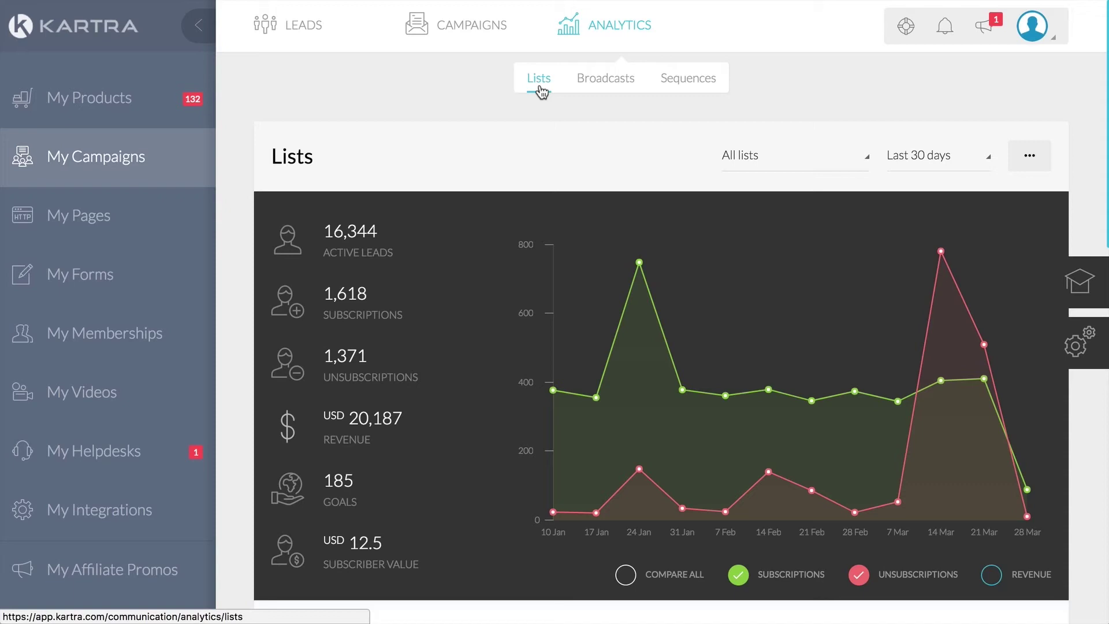
mouse_move(312, 44)
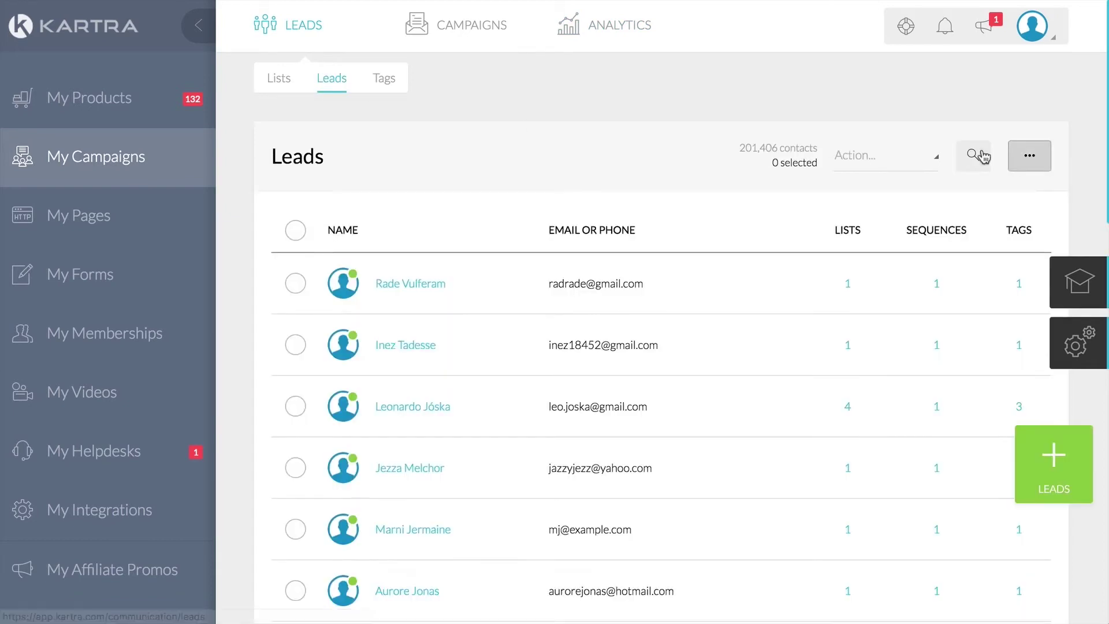
left_click(1032, 156)
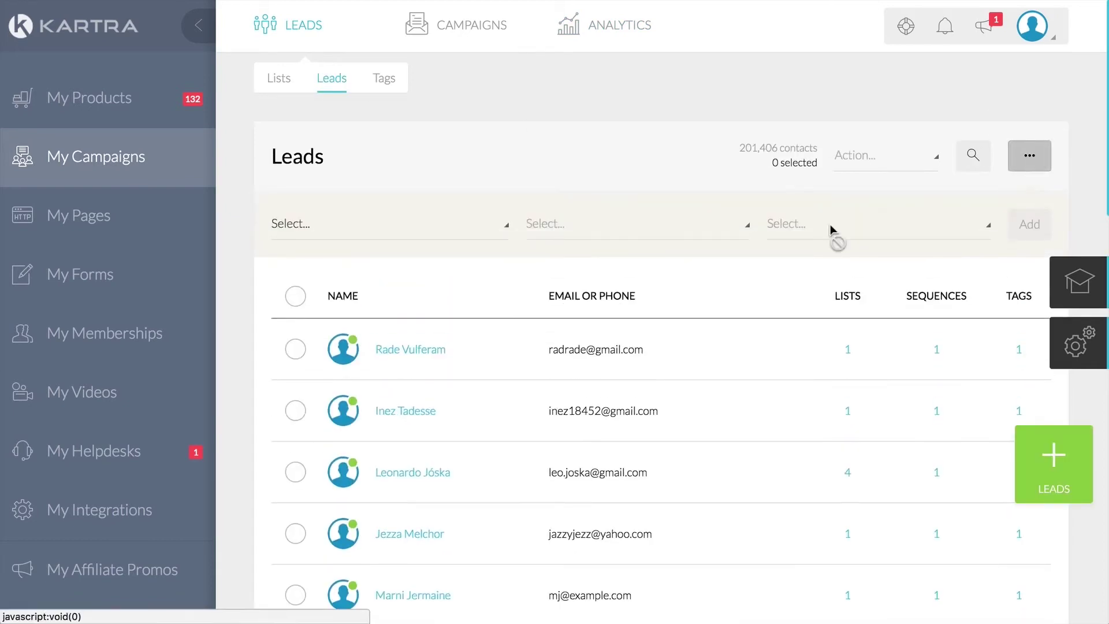
left_click(491, 229)
scroll(408, 399, "down", 1)
scroll(404, 397, "down", 4)
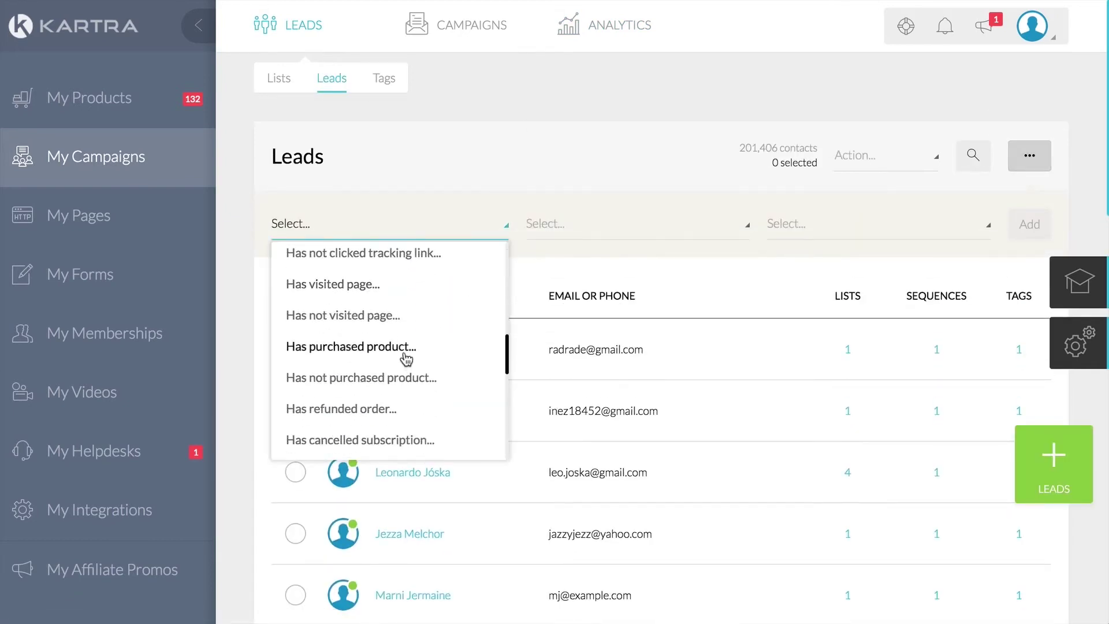
left_click(404, 354)
left_click(597, 228)
left_click(516, 334)
left_click(711, 225)
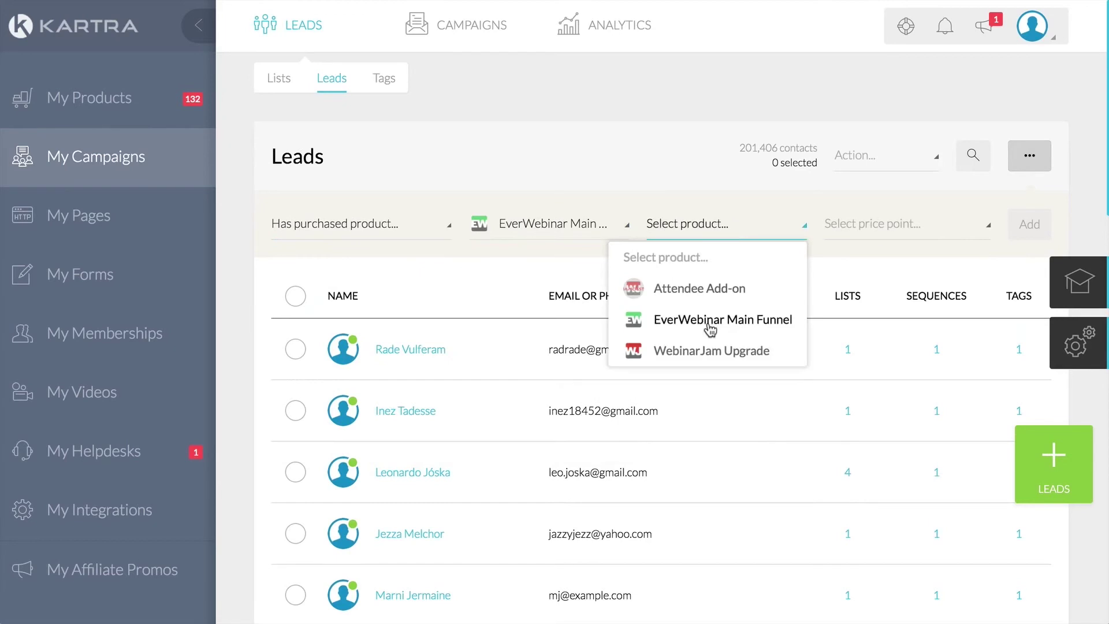
left_click(709, 393)
left_click(896, 226)
left_click(936, 273)
left_click(1028, 232)
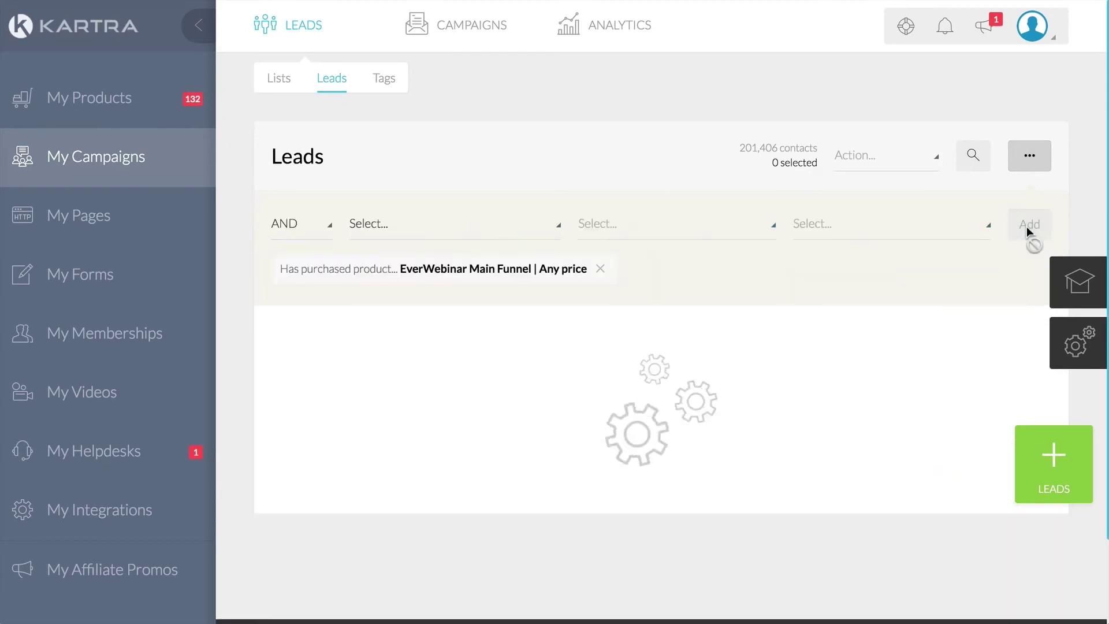
Step: Add an OR condition to the leads filter for having purchased WebinarJam 3.0 at any price
left_click(306, 231)
left_click(310, 292)
left_click(454, 237)
left_click(454, 306)
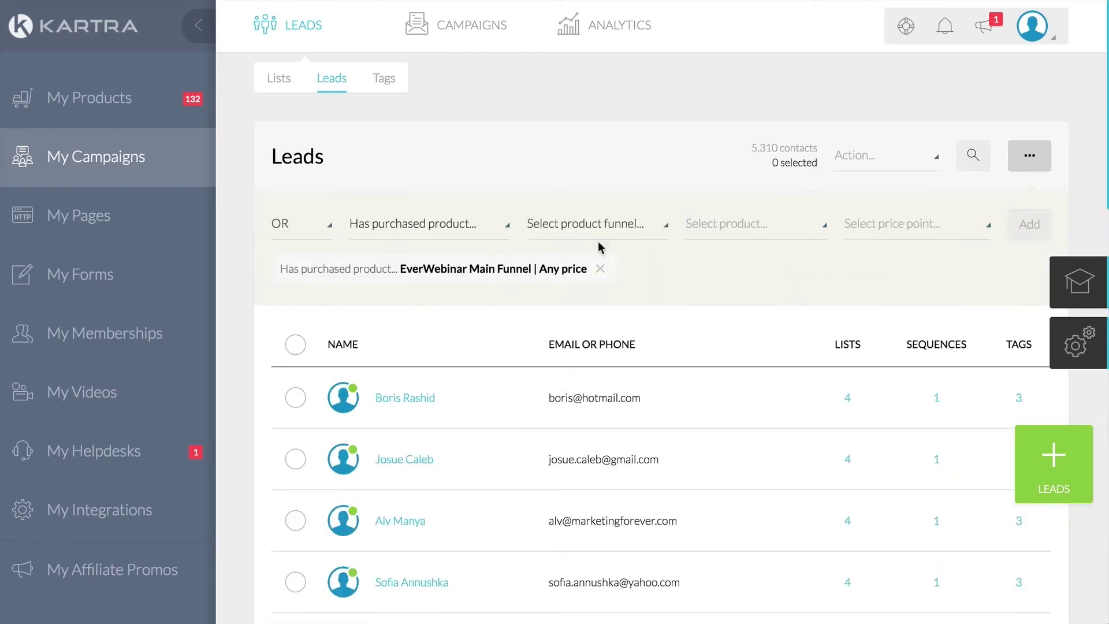
left_click(555, 226)
scroll(548, 358, "down", 3)
left_click(560, 395)
left_click(767, 225)
left_click(685, 320)
left_click(896, 226)
left_click(936, 273)
left_click(1029, 224)
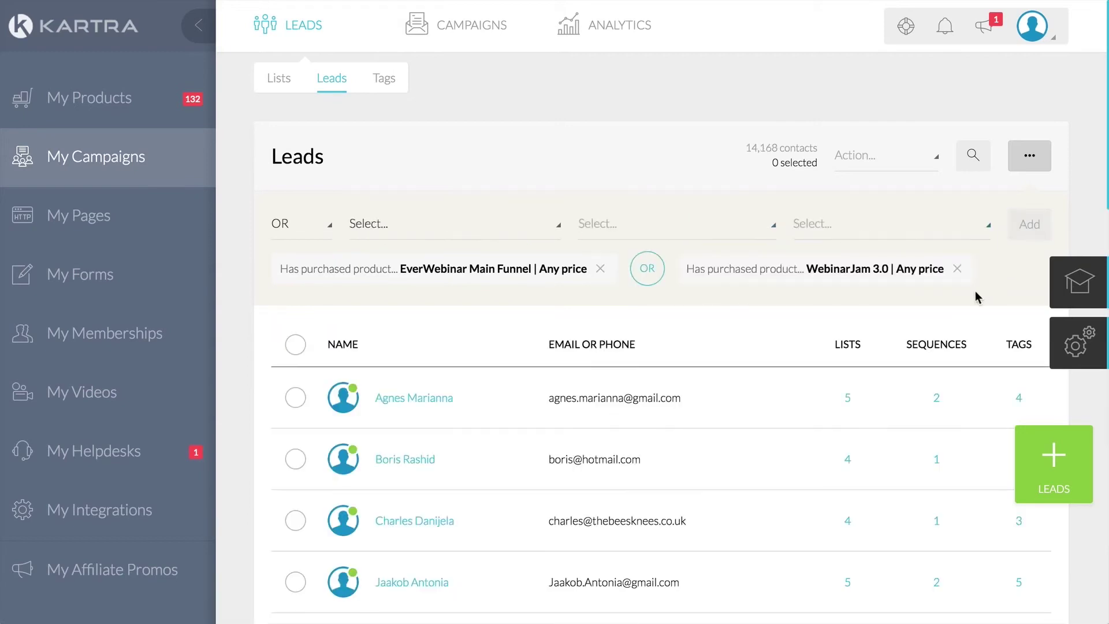
Step: Select all filtered leads and create a list for them named "Tutorial Video List" with the public description "A list made for a screencap"
left_click(296, 346)
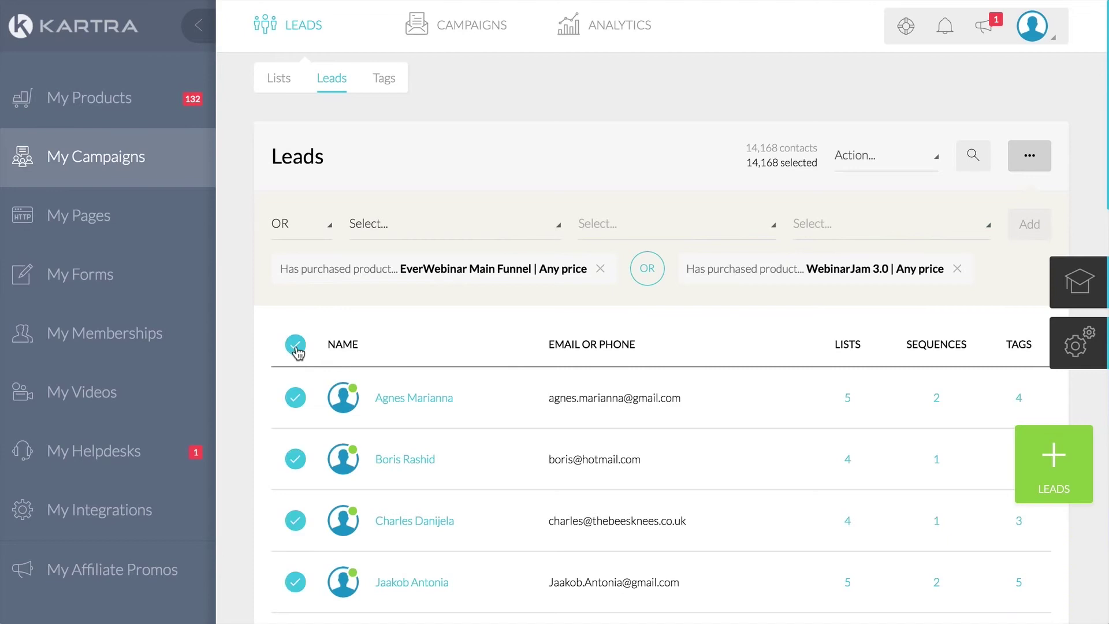
left_click(873, 156)
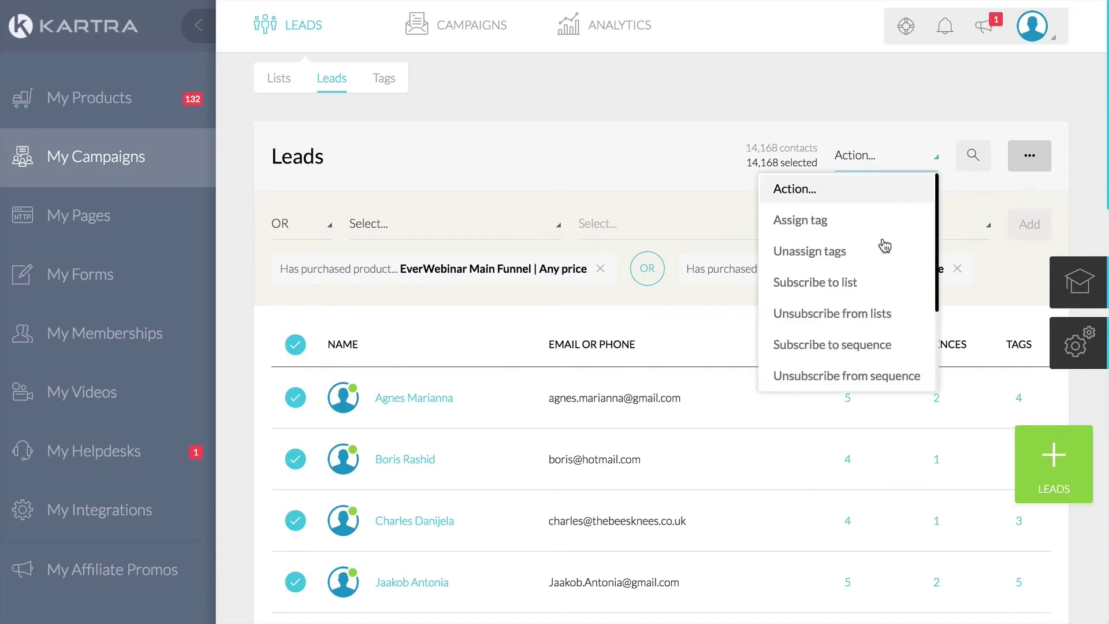
left_click(866, 298)
left_click(860, 186)
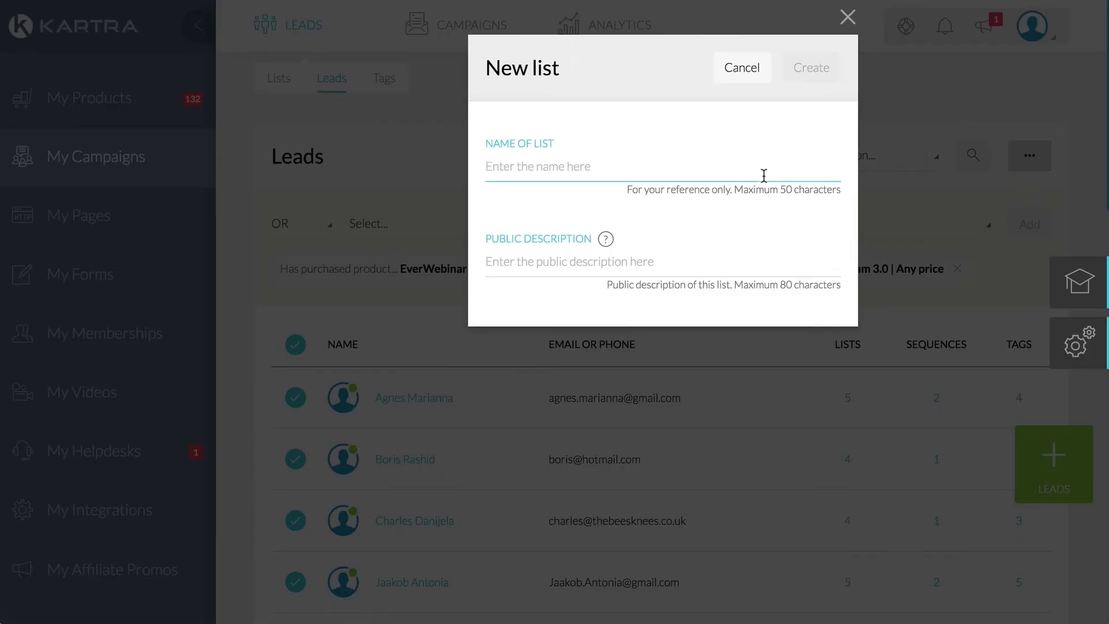
left_click(520, 262)
type("A list made for a screencap")
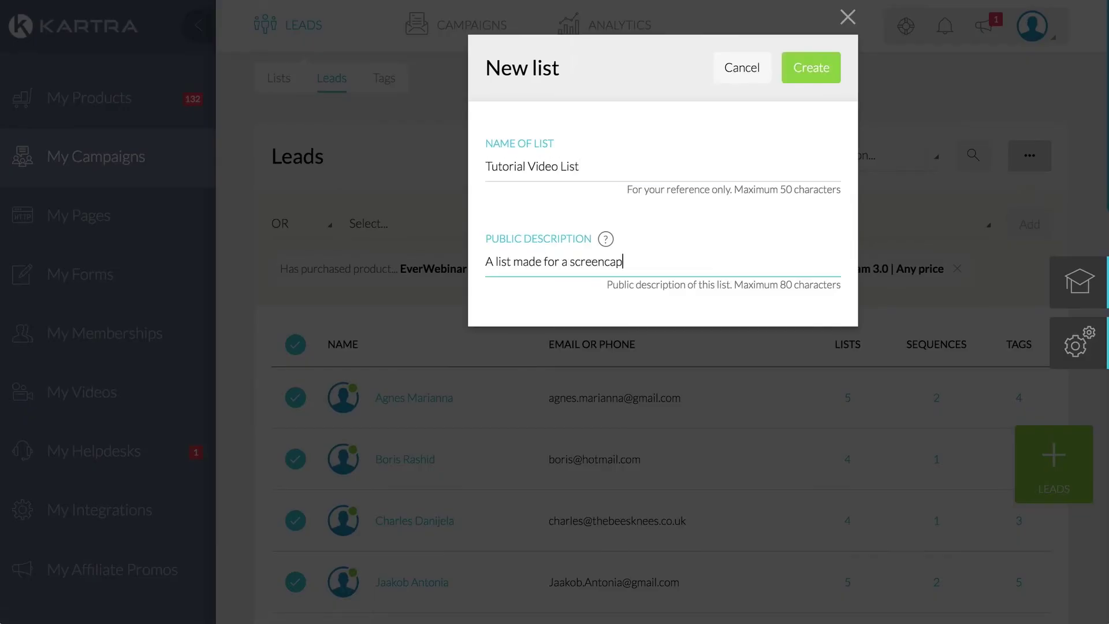
left_click(811, 68)
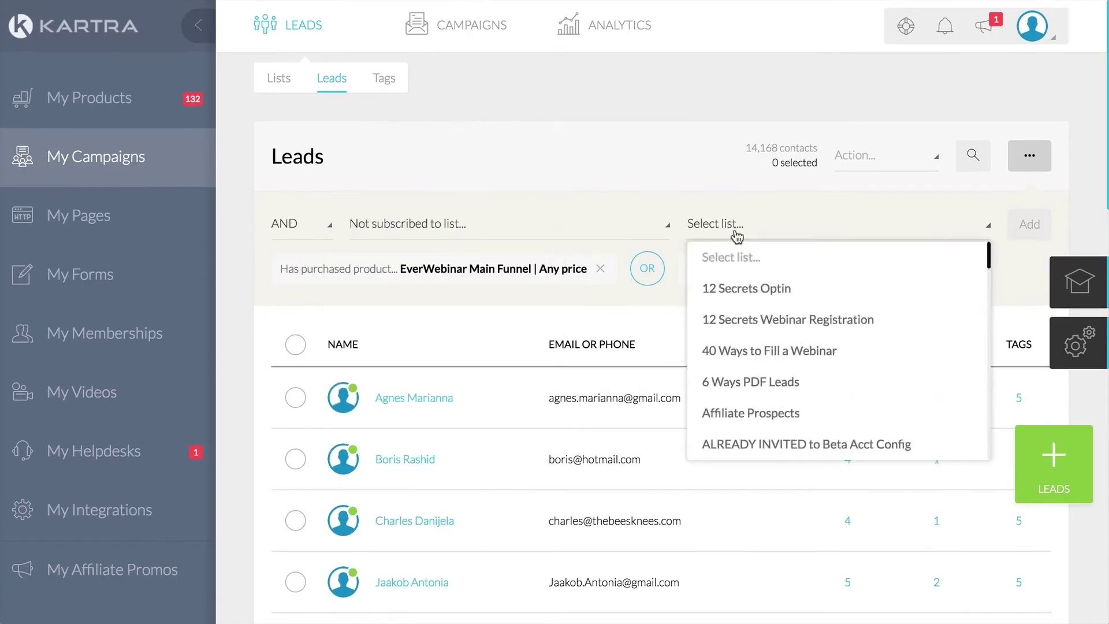
Step: Add an AND condition to the leads filter for not being subscribed to the WebinarJam Blog Opt IN list
scroll(805, 321, "down", 5)
scroll(768, 319, "down", 10)
left_click(746, 285)
Step: Add another AND condition that excludes leads subscribed to the 12 Secrets Optin list
left_click(383, 228)
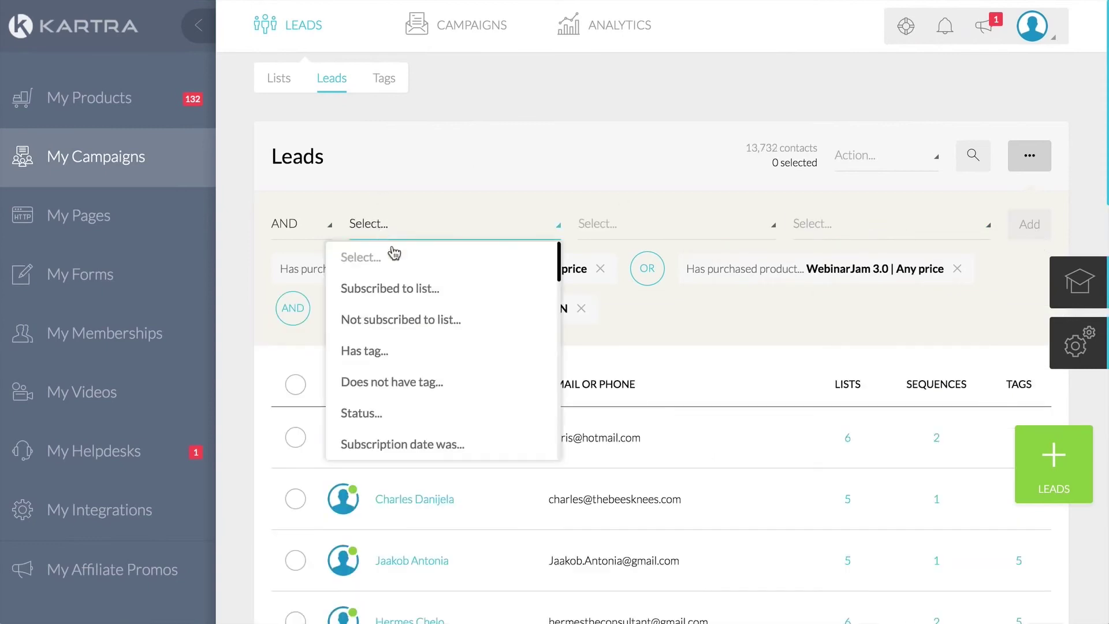
left_click(401, 320)
left_click(743, 228)
left_click(751, 288)
left_click(1030, 224)
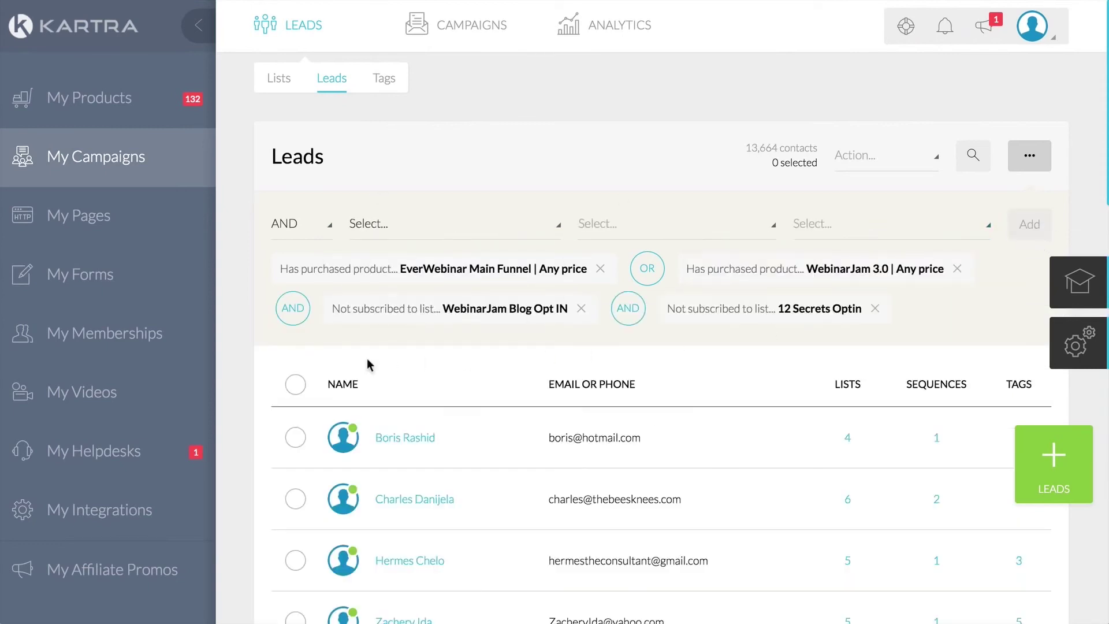
Step: Select all the leads matching the filter and apply a bulk action to them
left_click(294, 386)
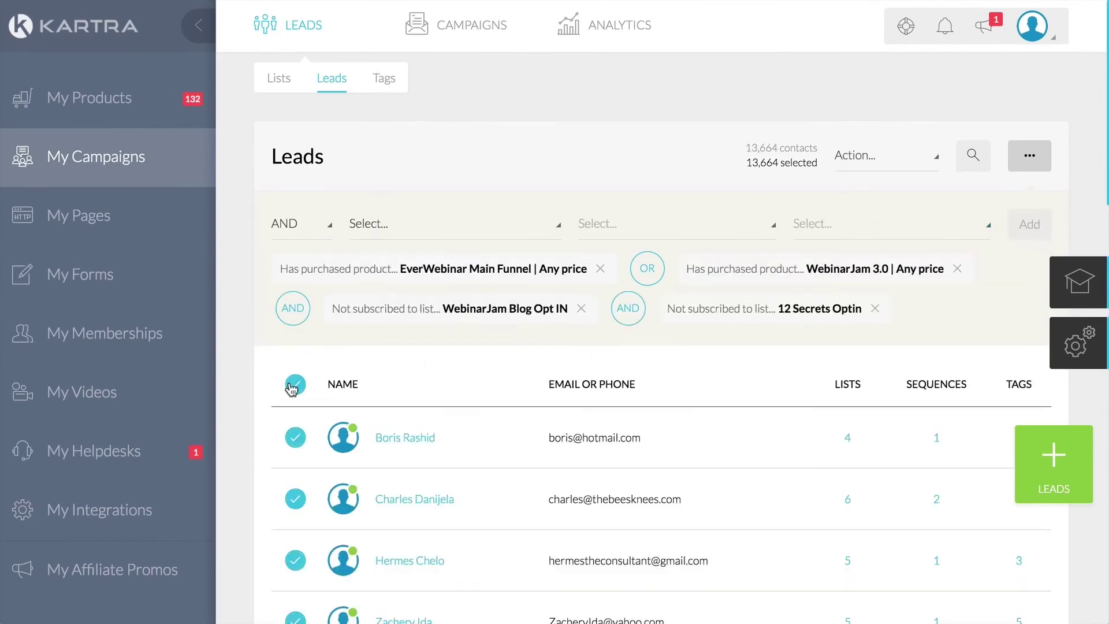
left_click(890, 157)
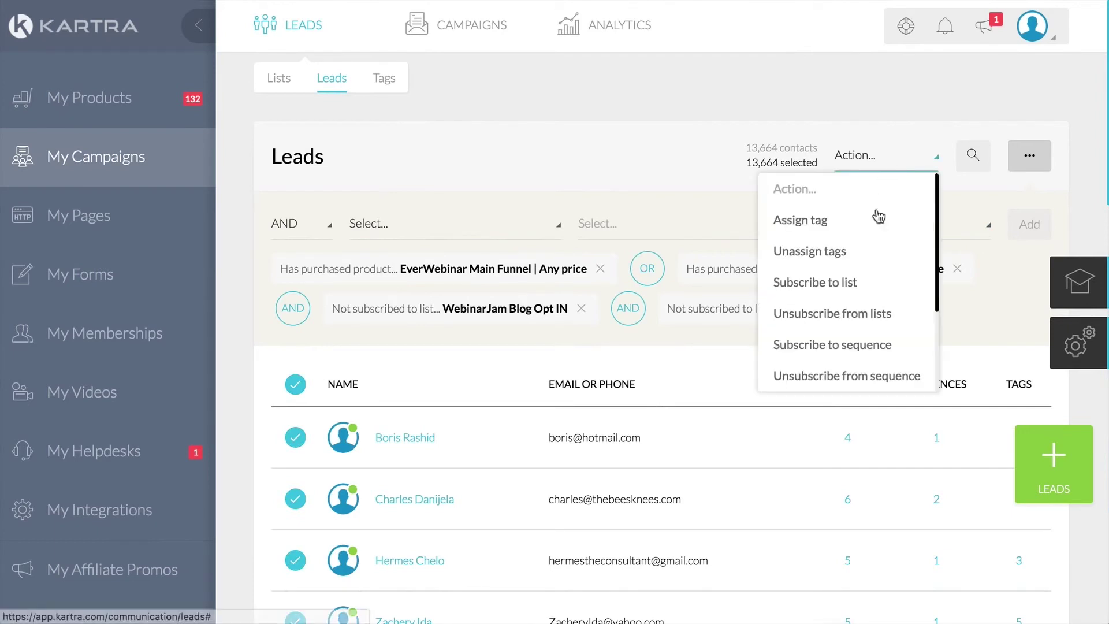
left_click(871, 324)
left_click(627, 286)
left_click(896, 70)
left_click(818, 64)
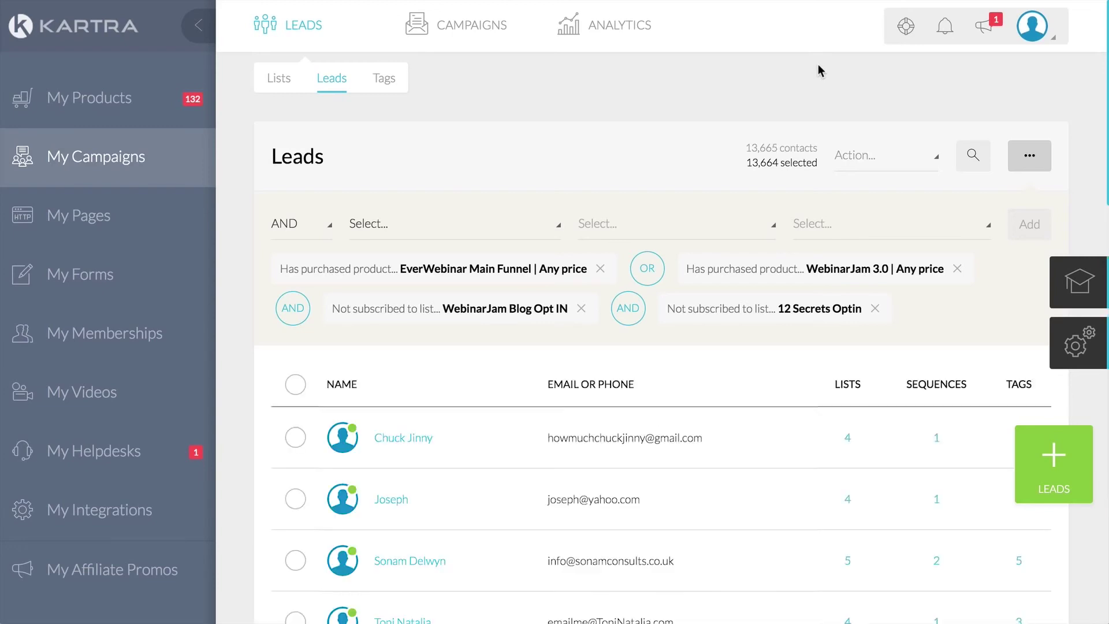
Step: Show the campaign list analytics for Tutorial Video List only
left_click(619, 25)
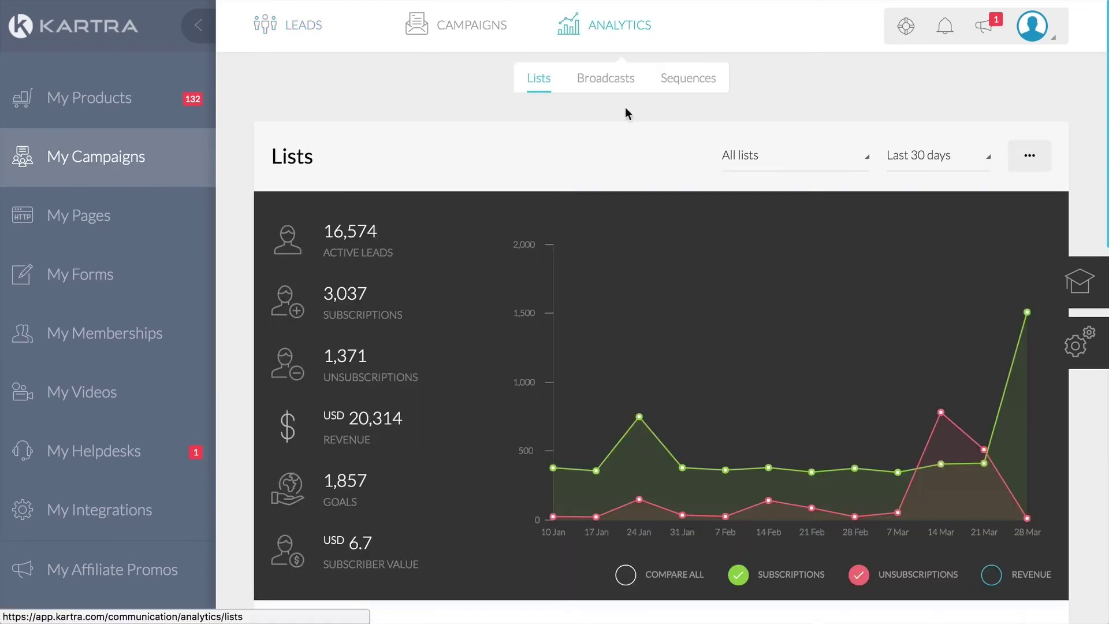
left_click(818, 159)
scroll(777, 231, "down", 10)
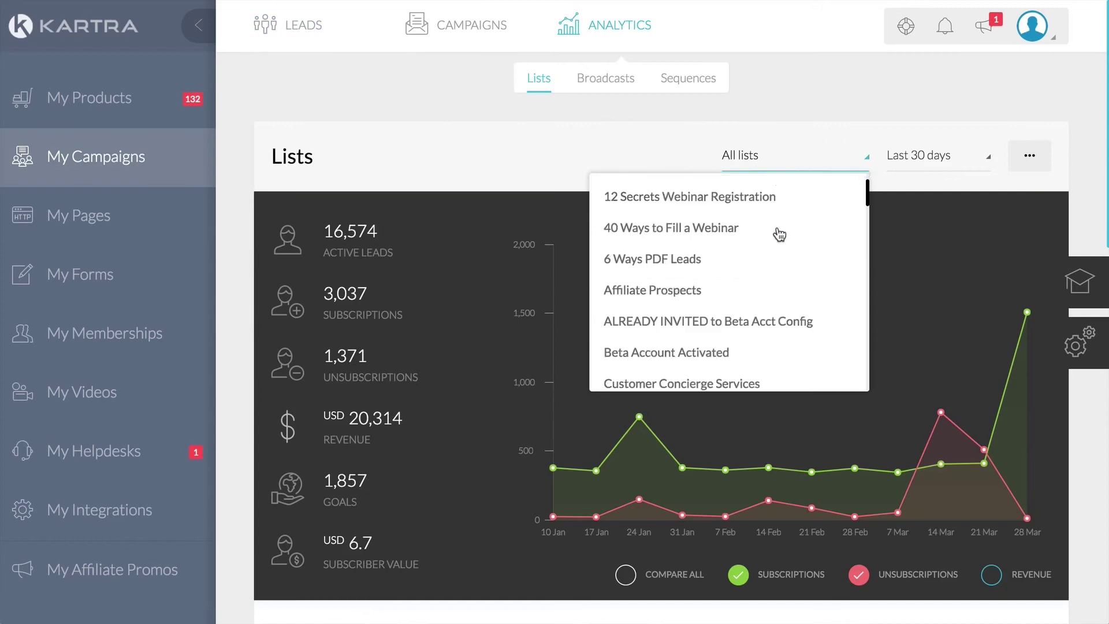
scroll(778, 232, "down", 6)
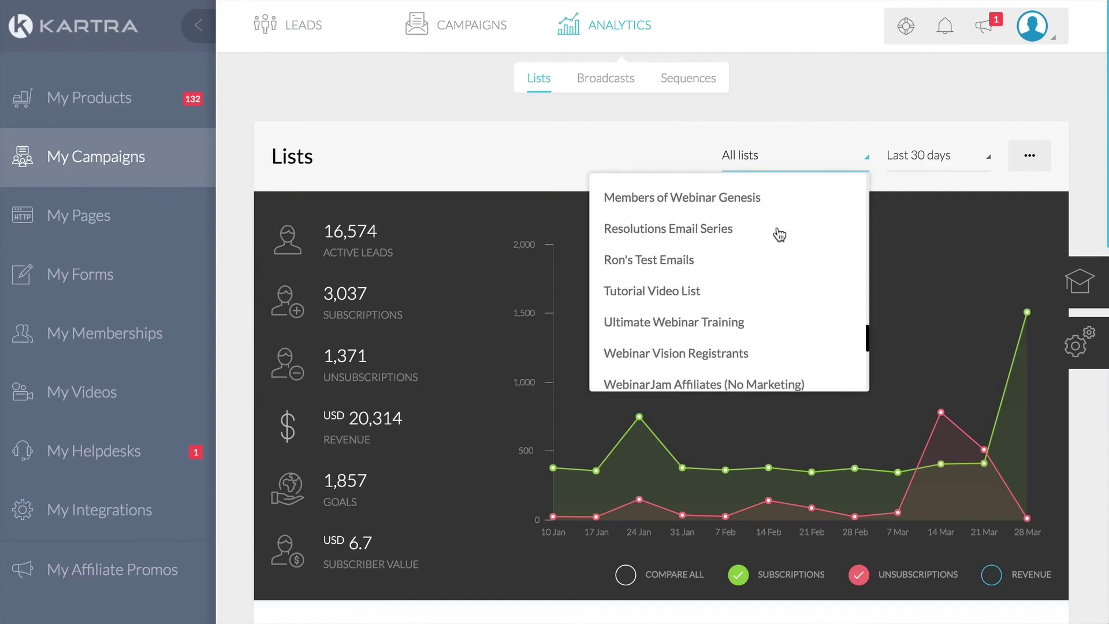
left_click(689, 296)
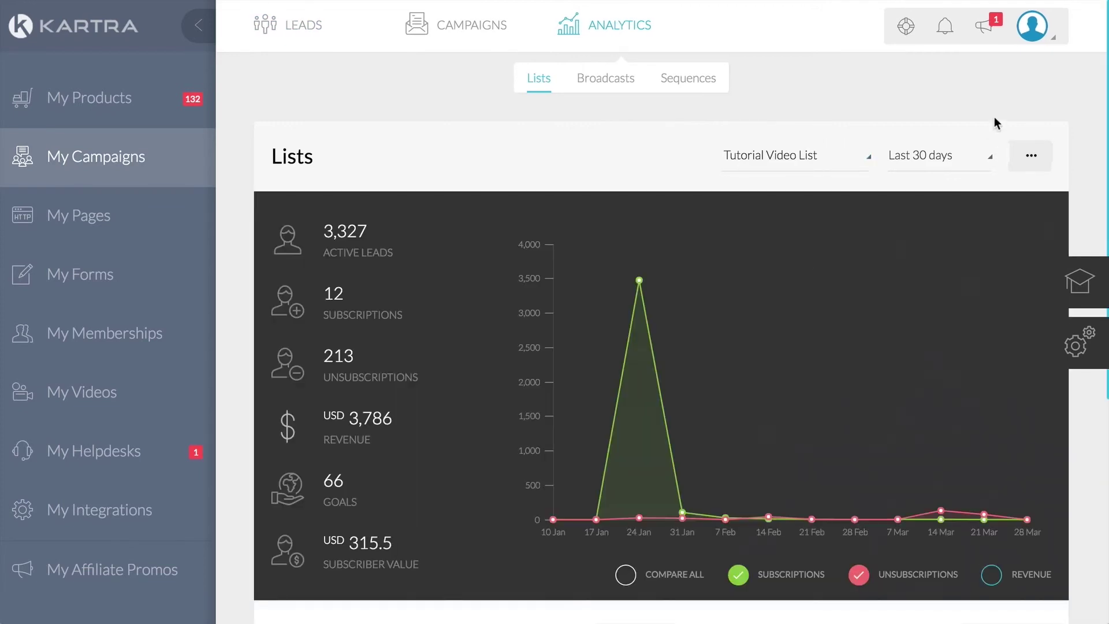